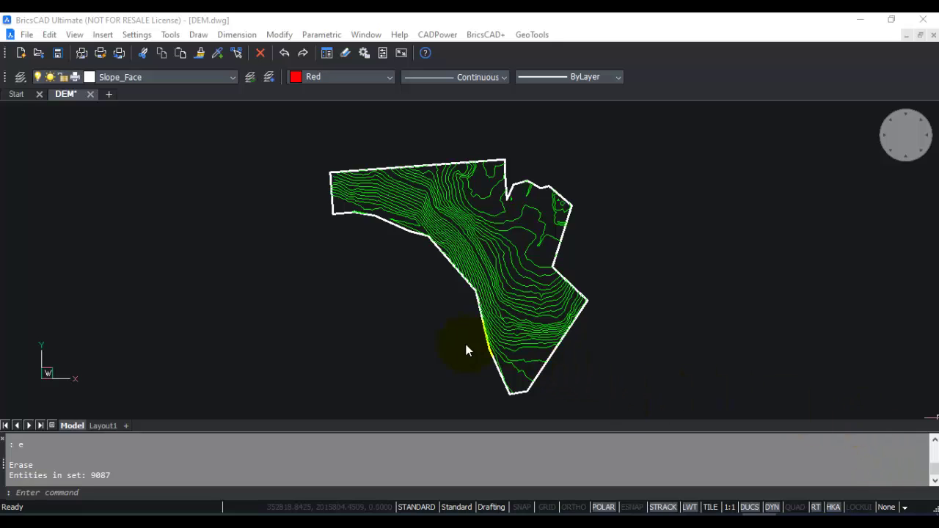
mouse_move(437, 331)
middle_mouse_down()
mouse_move(450, 330)
mouse_move(453, 294)
mouse_move(443, 210)
mouse_move(409, 289)
mouse_move(413, 338)
mouse_move(397, 311)
mouse_move(357, 306)
mouse_move(470, 296)
middle_mouse_up()
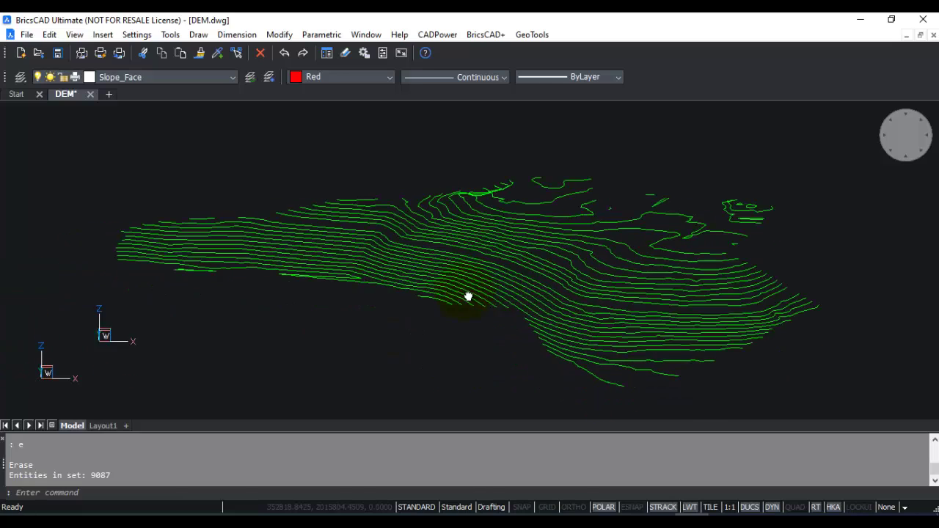
middle_click_drag(409, 318, 373, 335, "shift")
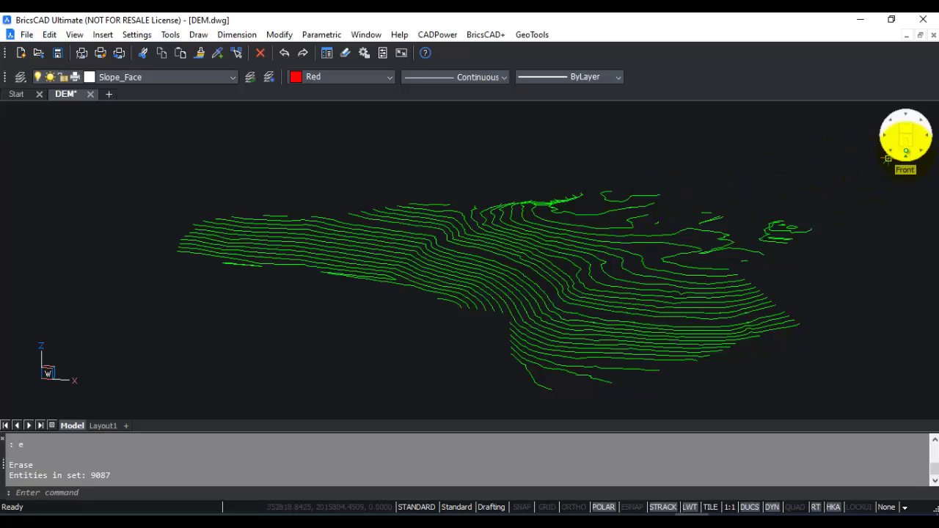
left_click(908, 150)
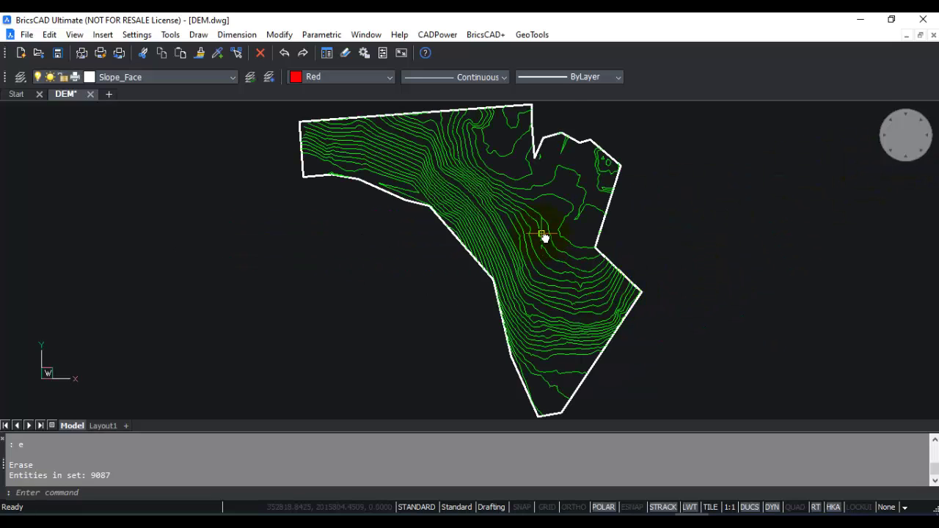
scroll(545, 239, "down", 2)
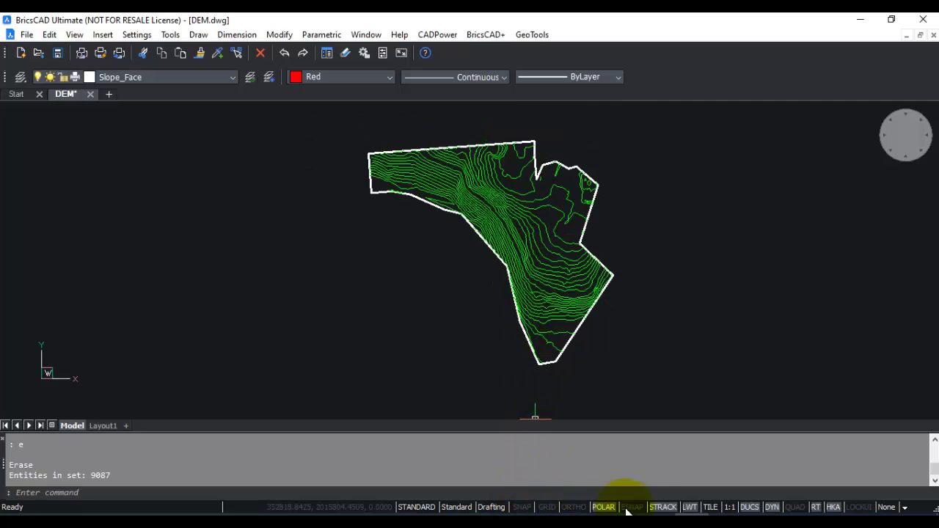
Step: Switch to the Modeling workspace and display the menu bar
left_click(490, 507)
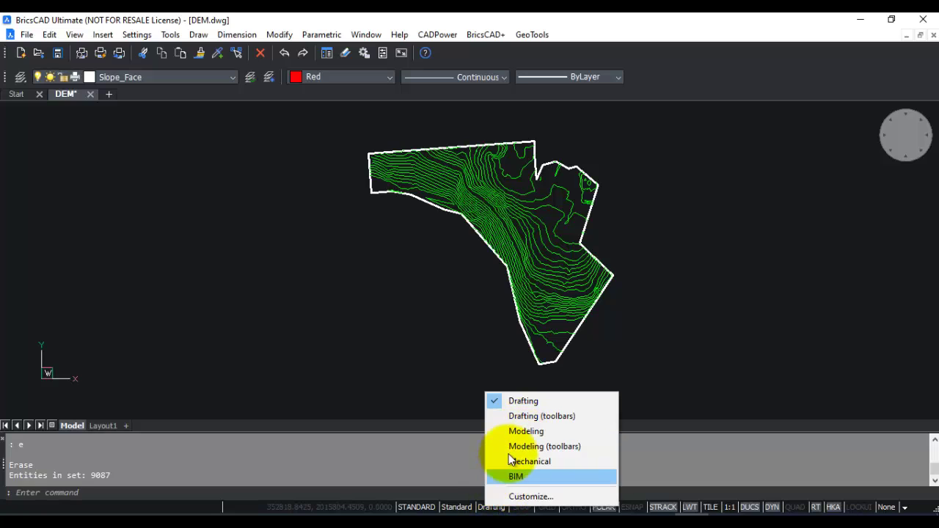
left_click(517, 431)
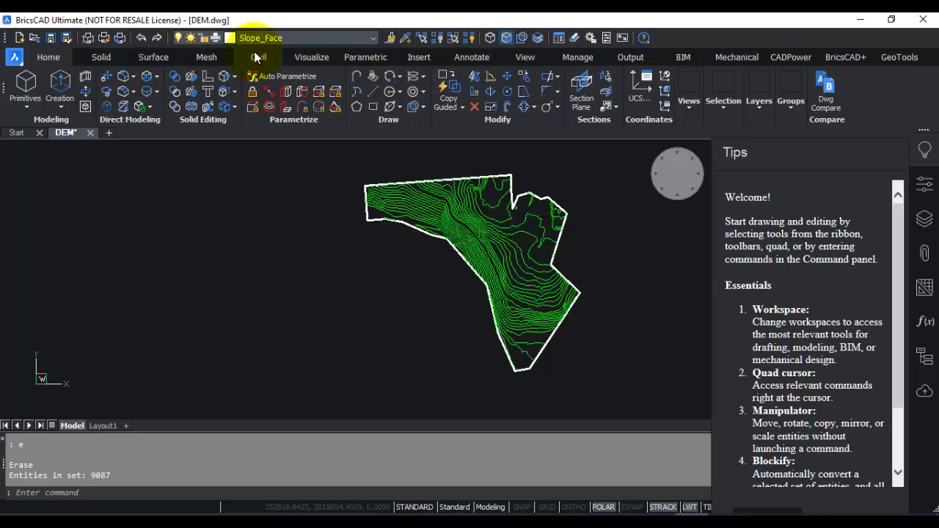
right_click(873, 31)
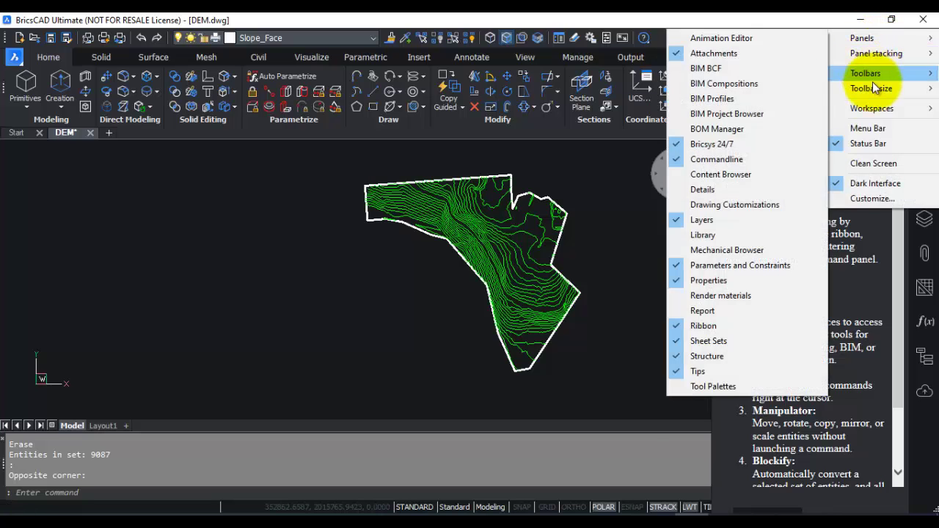
left_click(855, 130)
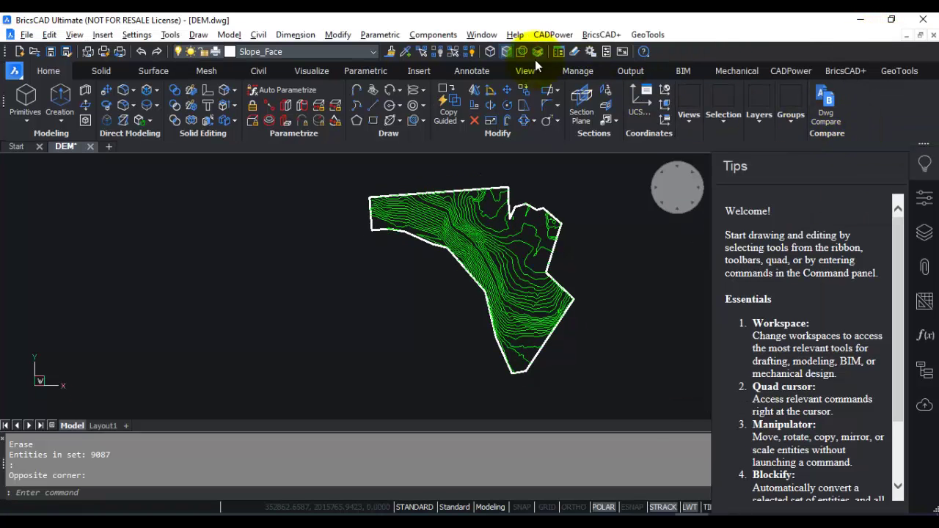
Step: Create a TIN surface from all the green contours, excluding the white boundary polyline, and add the linear entities as breaklines
left_click(257, 36)
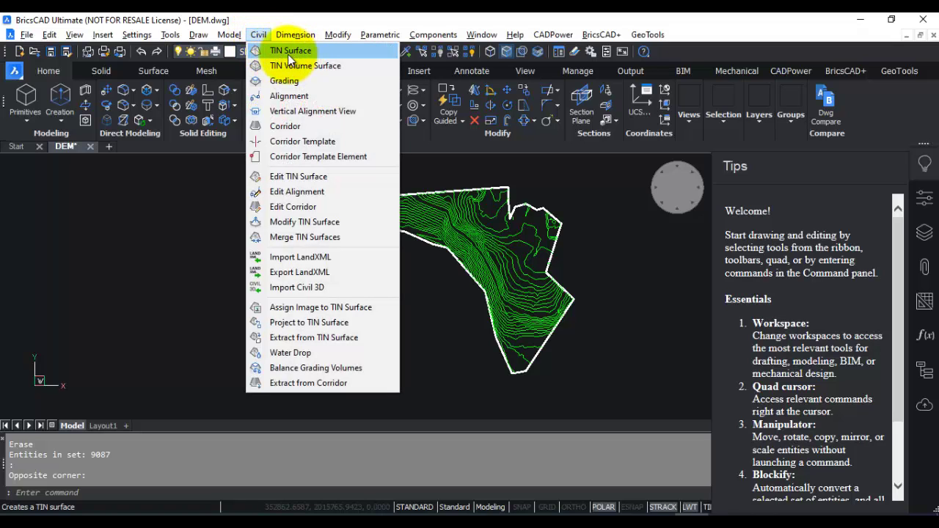
left_click(192, 191)
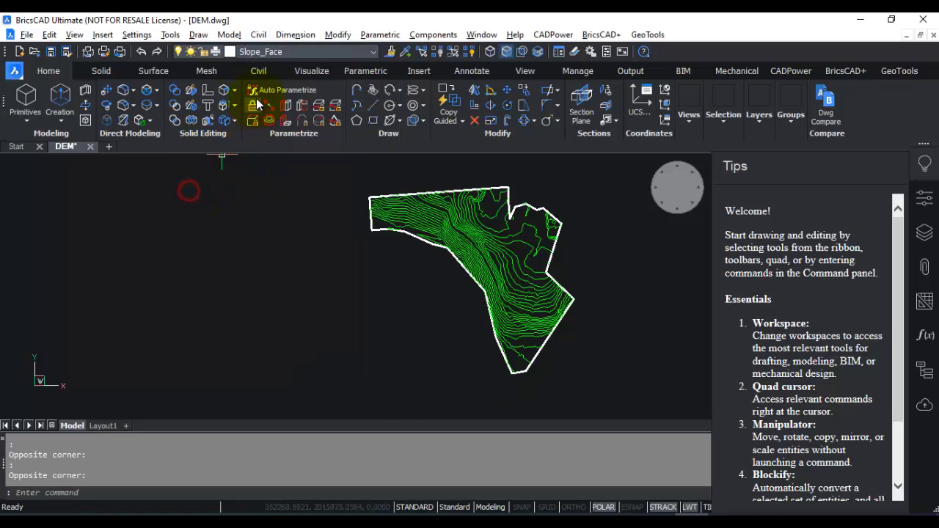
left_click(258, 71)
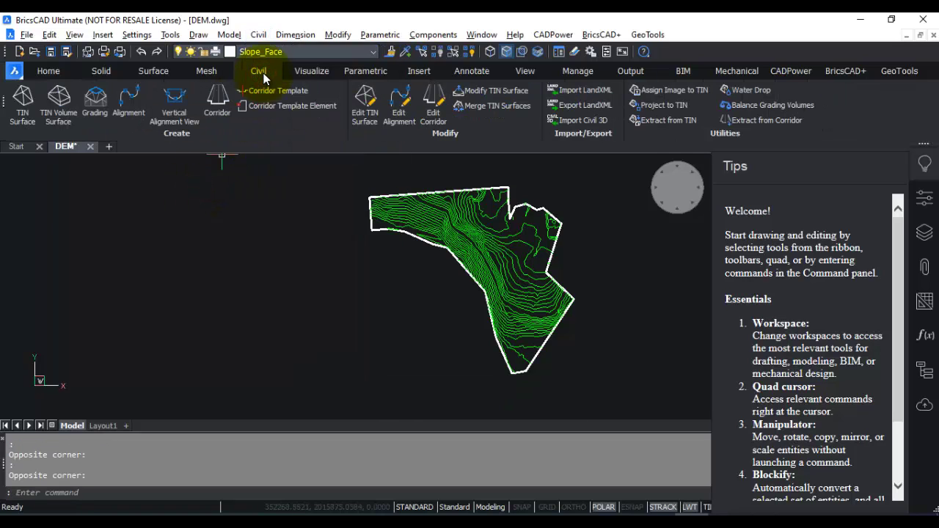
left_click(25, 110)
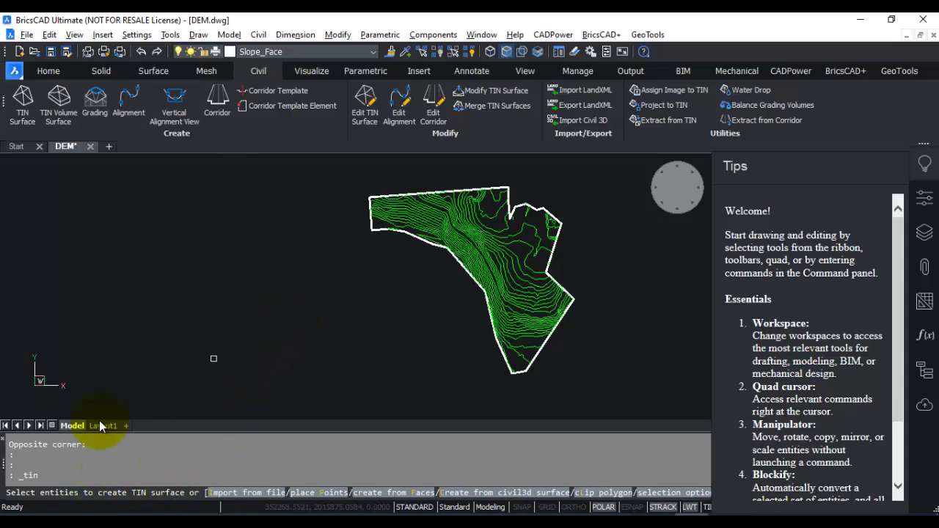
left_click(330, 166)
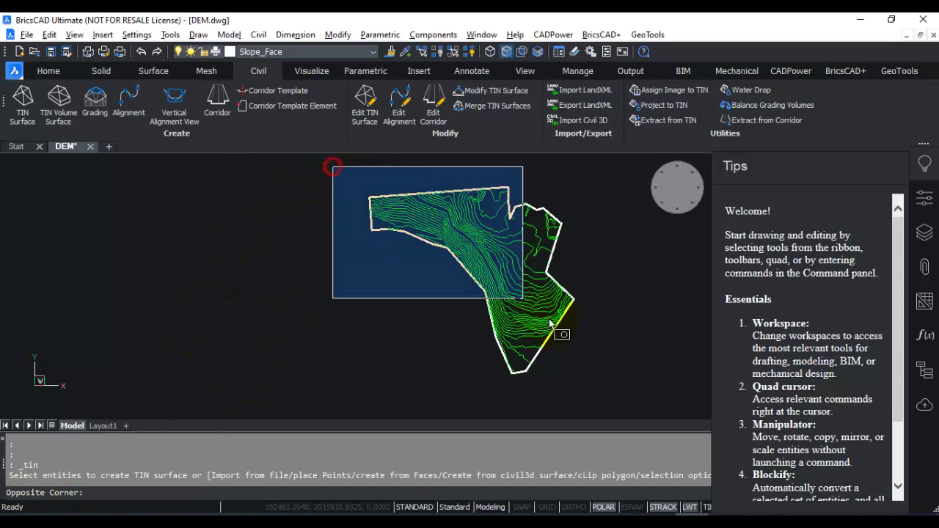
left_click(619, 403)
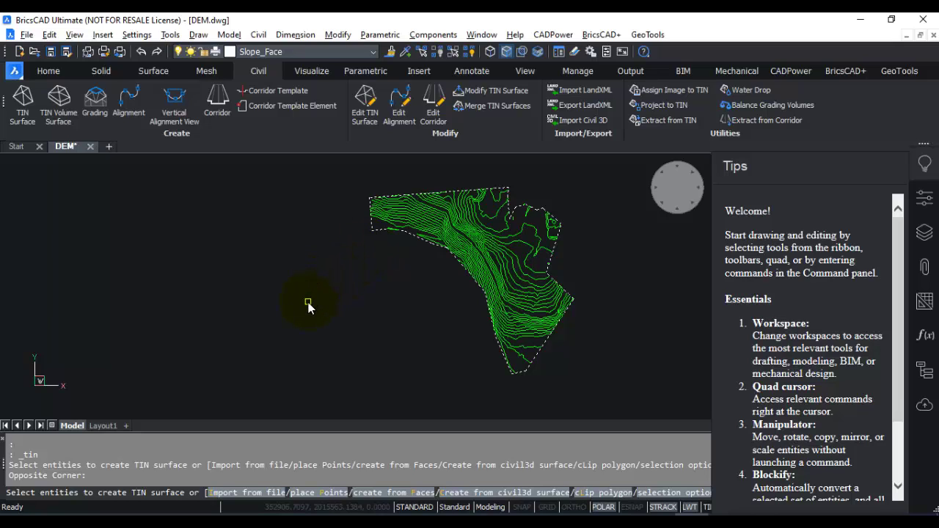
key("shift")
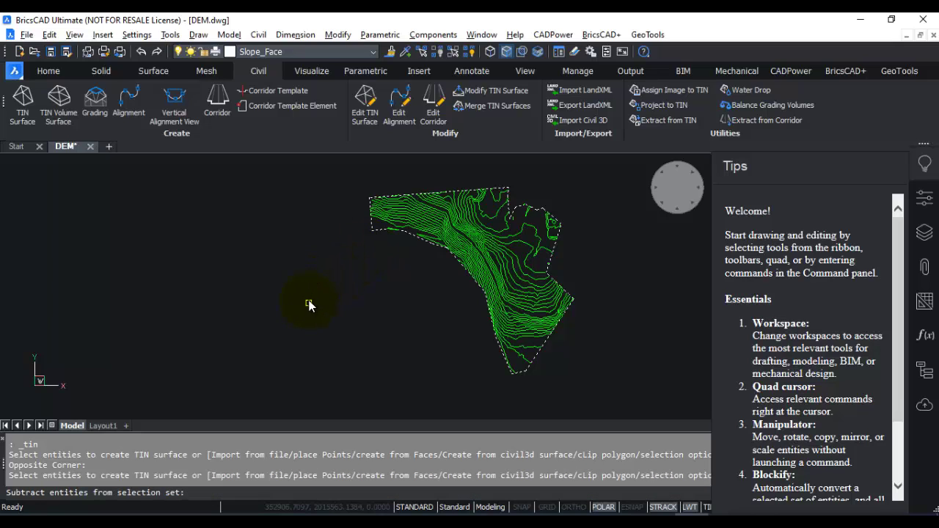
left_click(378, 232)
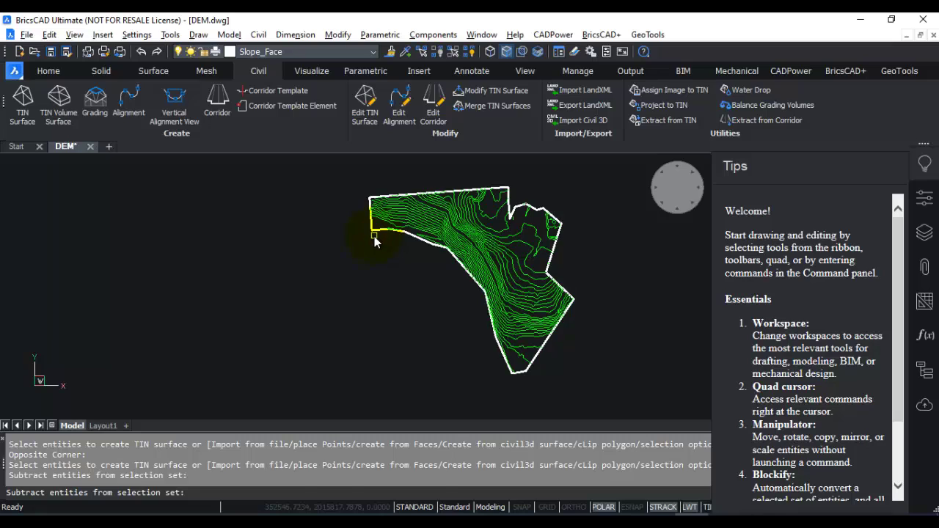
key("Return")
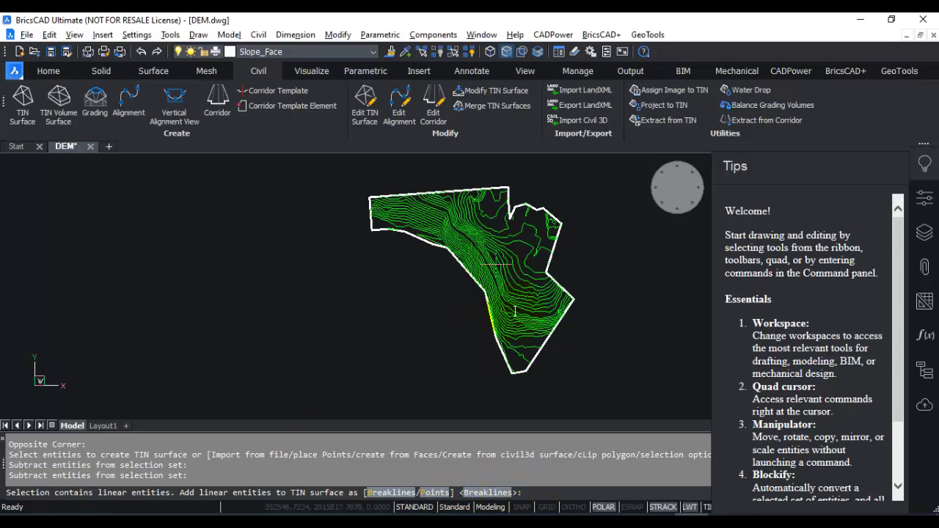
left_click(485, 495)
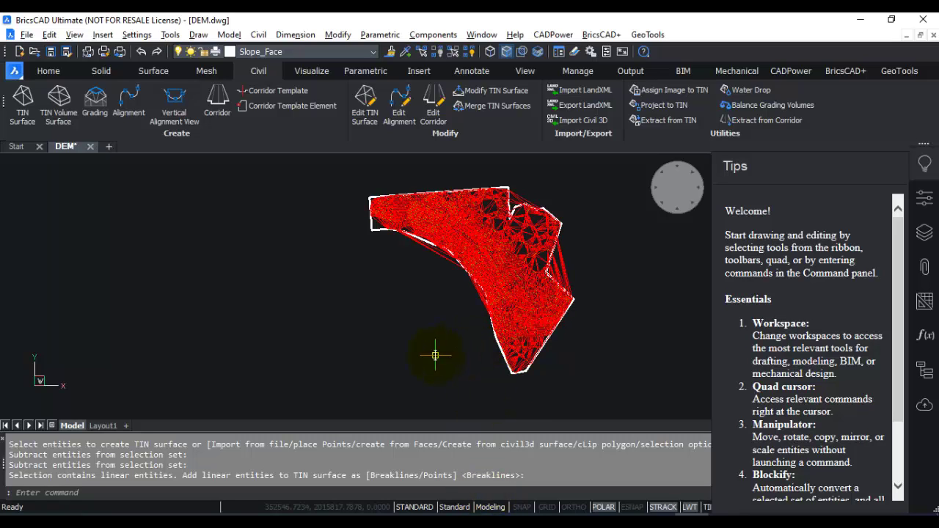
Step: Examine the triangulated TIN surface, checking how its outer triangles run relative to the white boundary
scroll(448, 235, "up", 5)
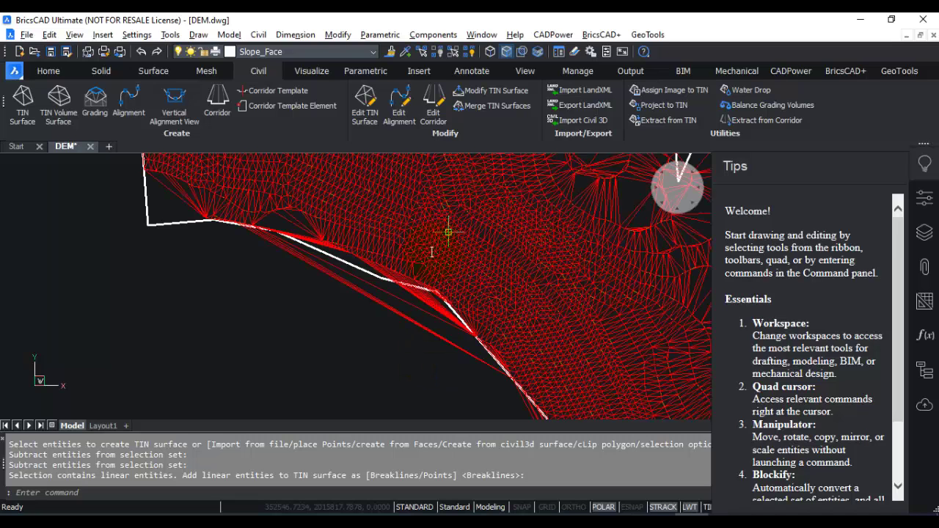
scroll(331, 318, "down", 5)
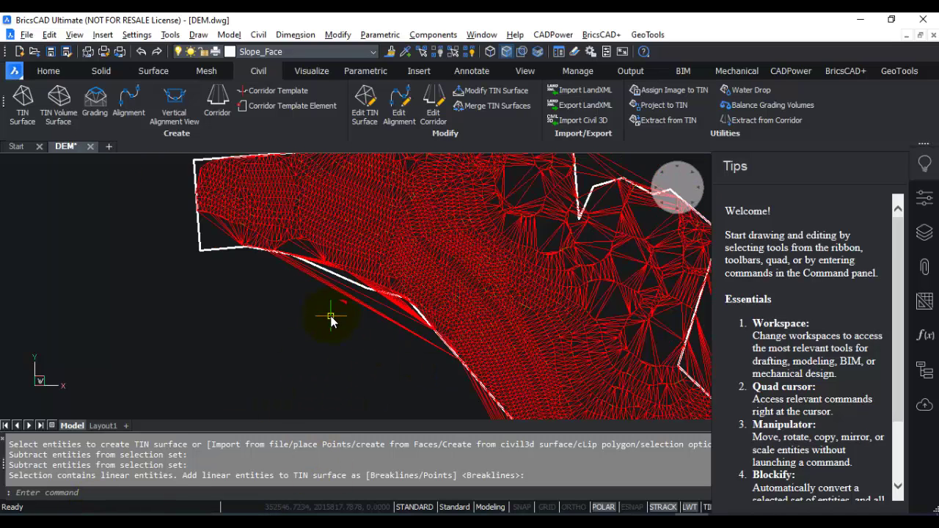
scroll(452, 257, "up", 3)
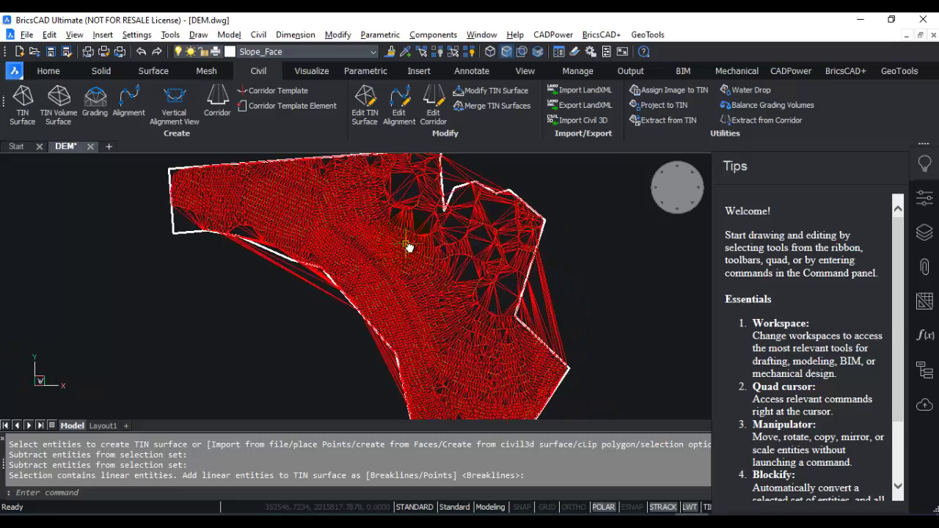
scroll(458, 293, "down", 5)
scroll(460, 290, "up", 4)
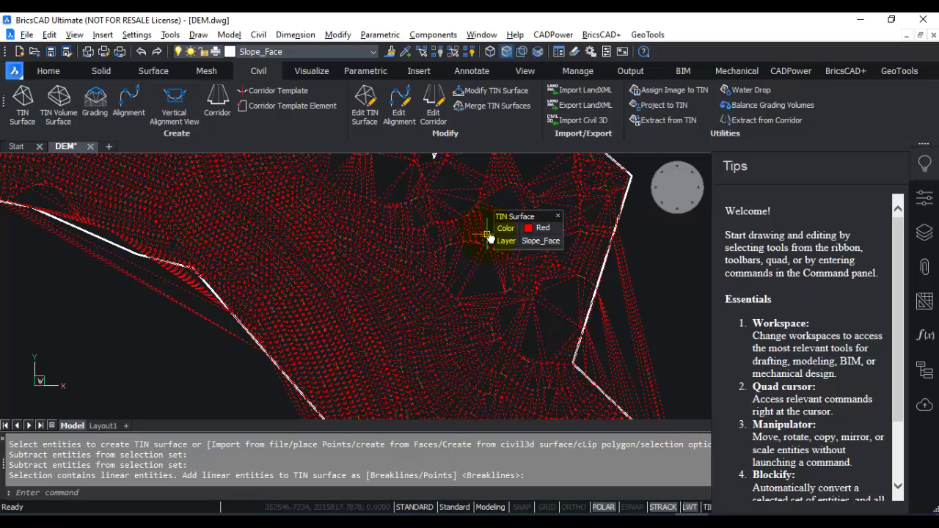
key("Return")
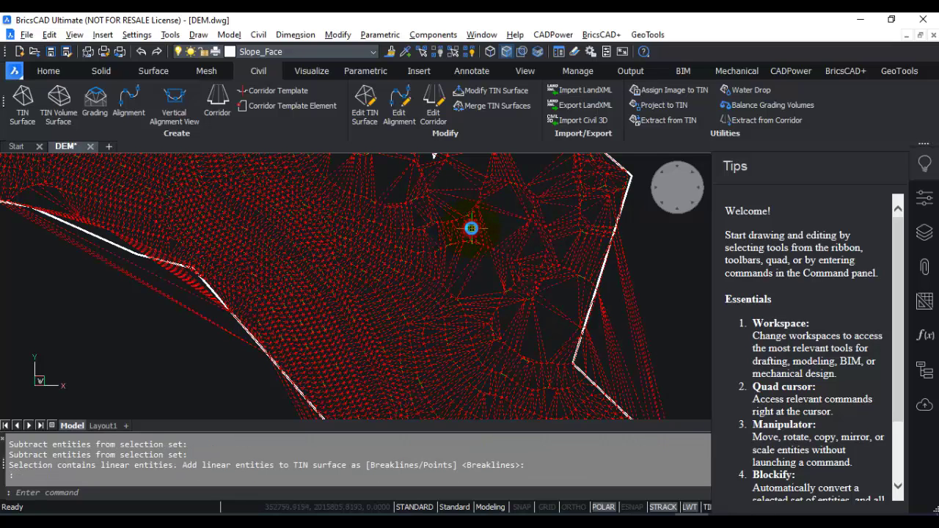
key("Escape")
key("Escape")
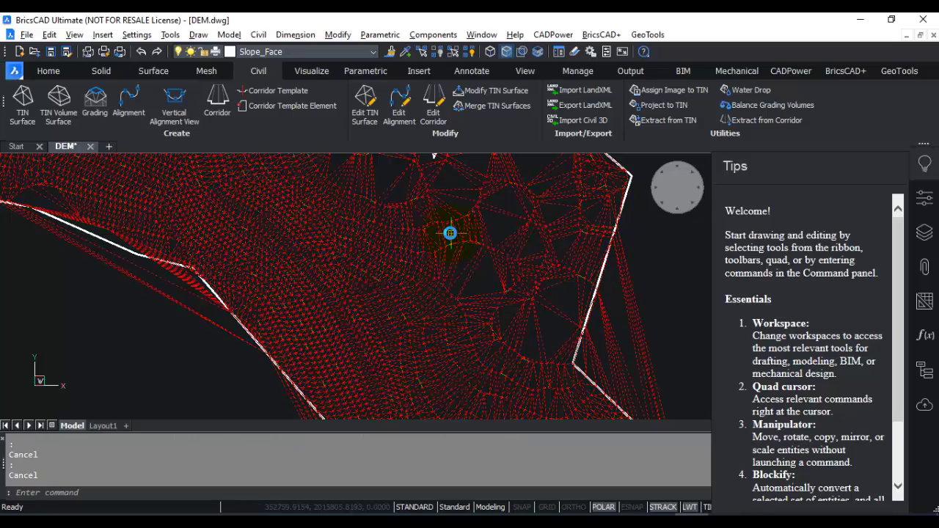
scroll(447, 235, "down", 5)
scroll(477, 239, "up", 3)
scroll(488, 250, "down", 6)
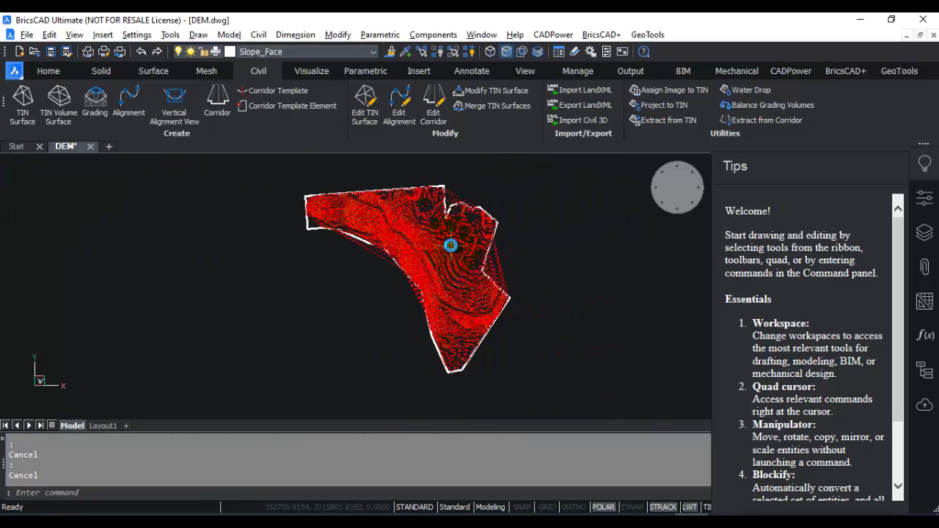
middle_click_drag(425, 291, 380, 388, "shift")
left_click(678, 187)
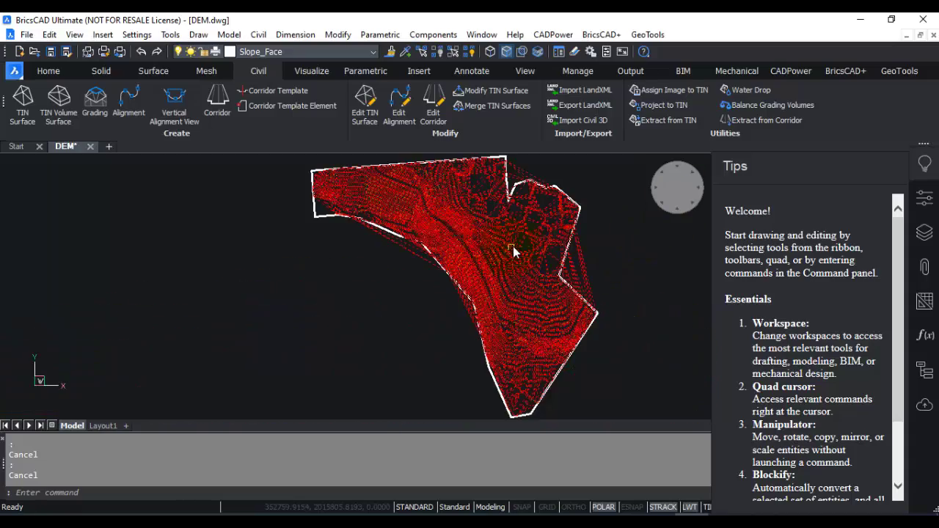
scroll(517, 253, "up", 3)
middle_click_drag(519, 249, 503, 279)
scroll(502, 277, "down", 2)
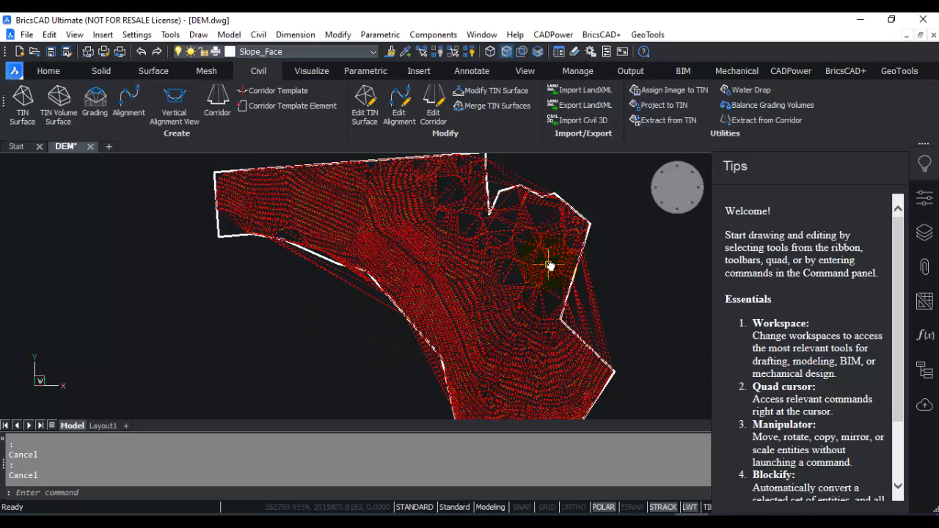
Step: Explode the red TIN surface on the Slope_Face layer
mouse_move(526, 263)
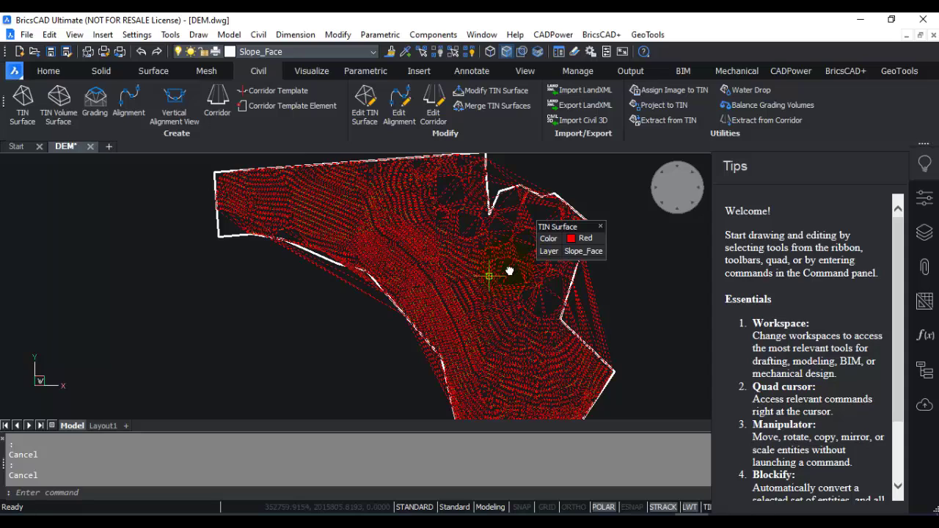
type("e")
key("Return")
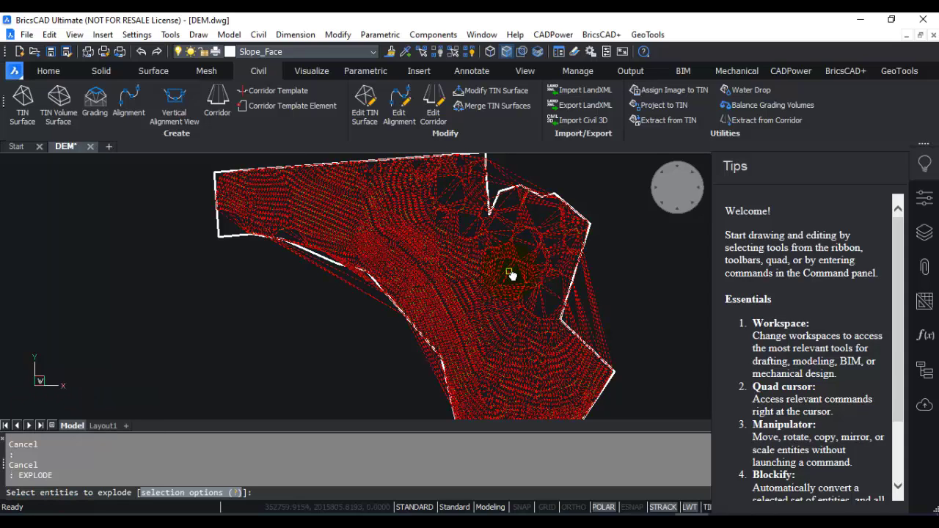
left_click(526, 219)
key("Return")
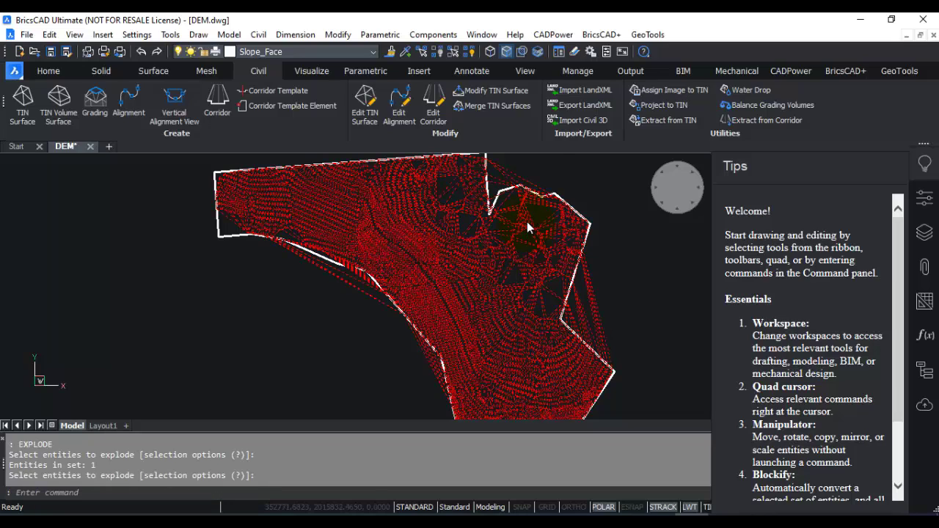
Step: Explode the block reference that holds the surface triangles, and check the entity type of the exploded object
scroll(528, 228, "up", 5)
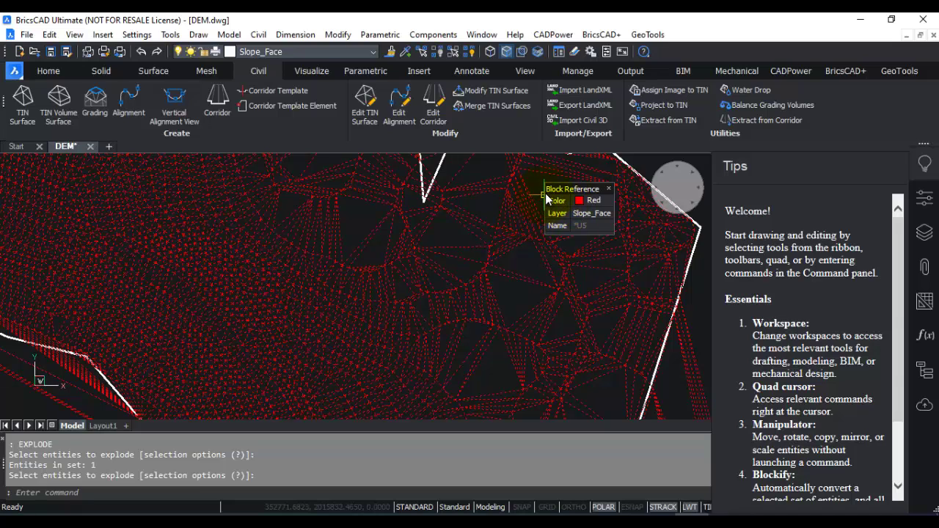
type("explode")
key("Return")
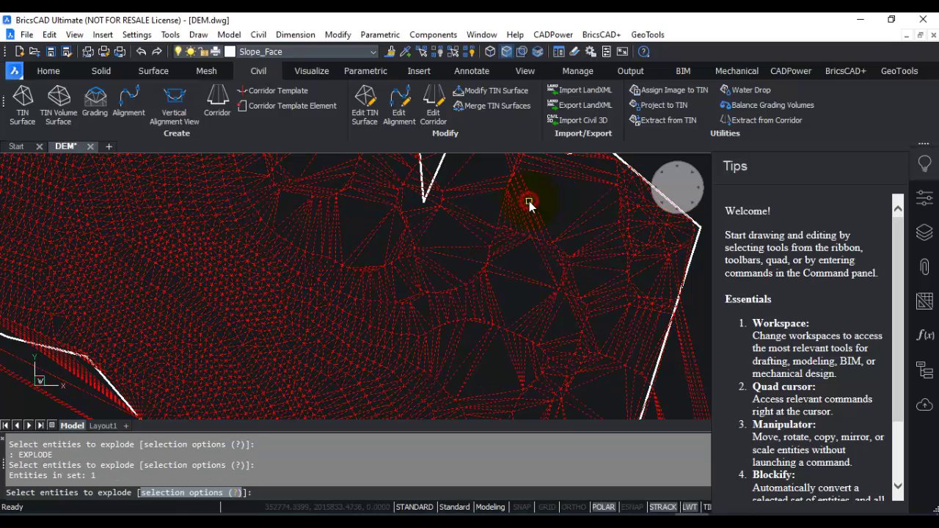
key("Return")
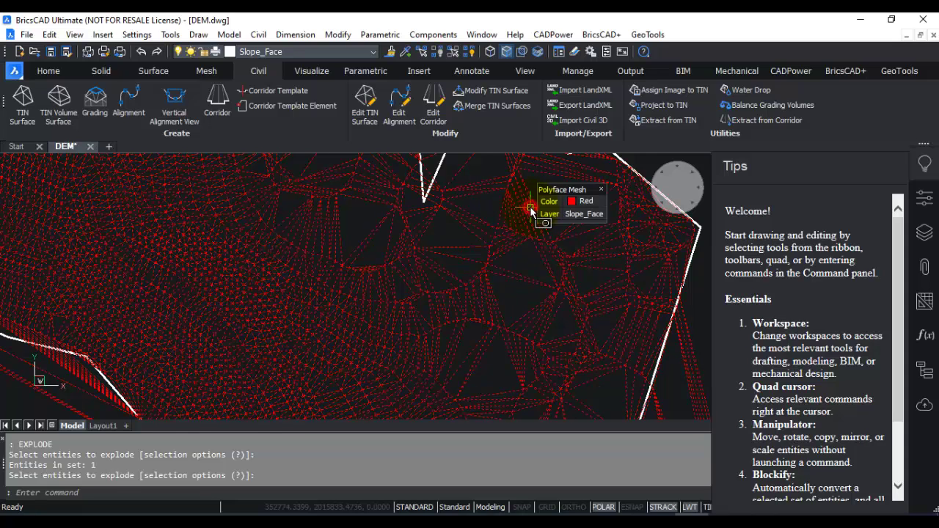
left_click(529, 208)
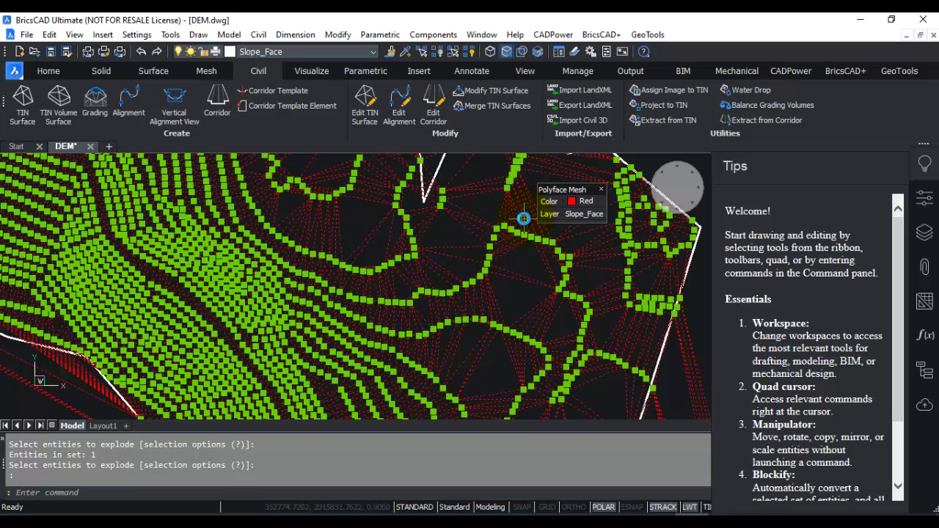
key("Escape")
key("Escape")
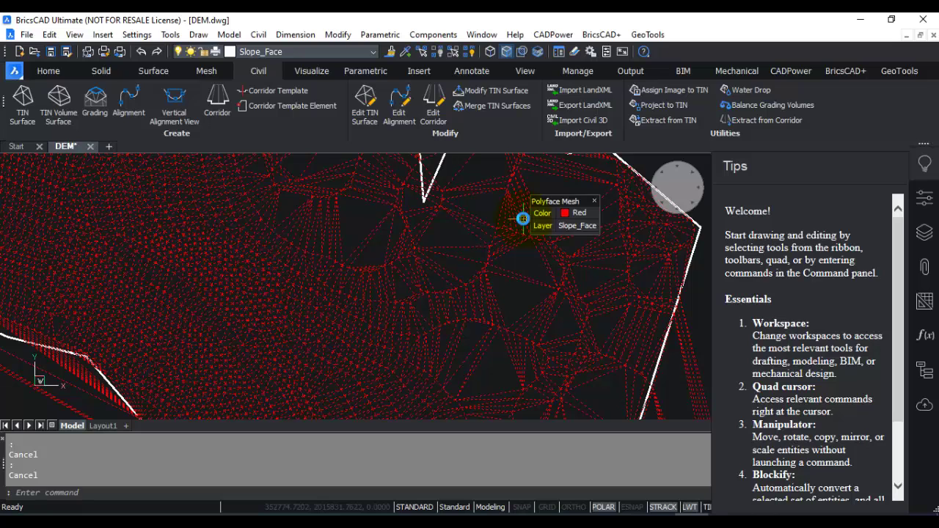
Step: Explode the red polyface mesh on the Slope_Face layer into individual 3D faces
type("exp")
key("Return")
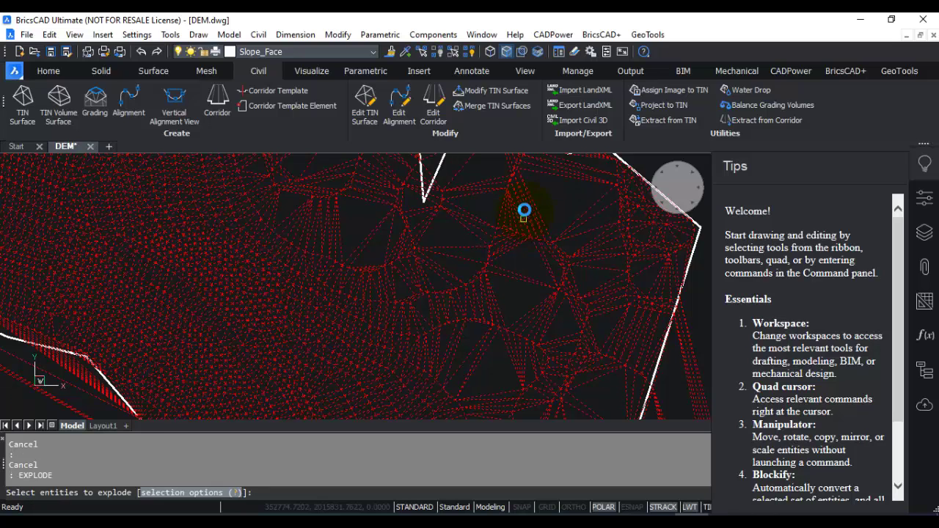
left_click(524, 213)
key("Return")
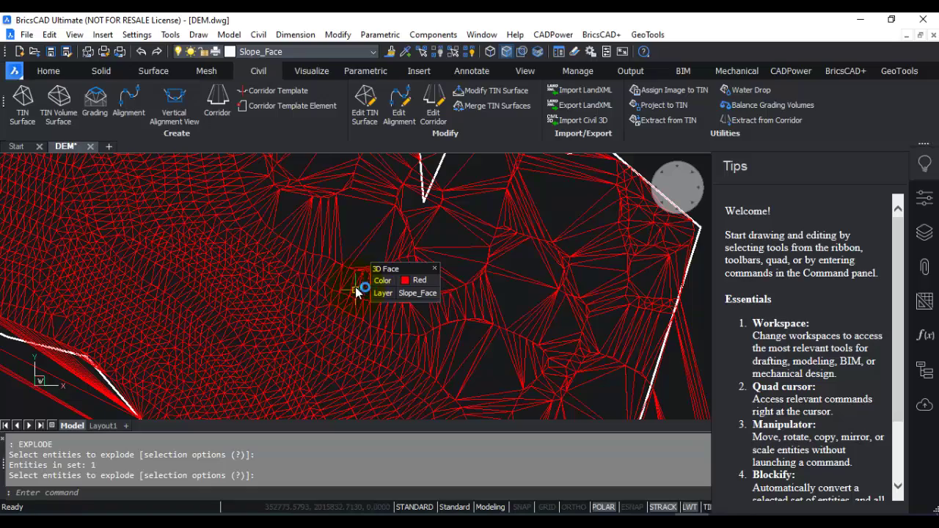
Step: Delete the long stray 3D faces lying outside the white boundary along its concave southwestern edge
scroll(355, 287, "down", 5)
scroll(419, 266, "up", 7)
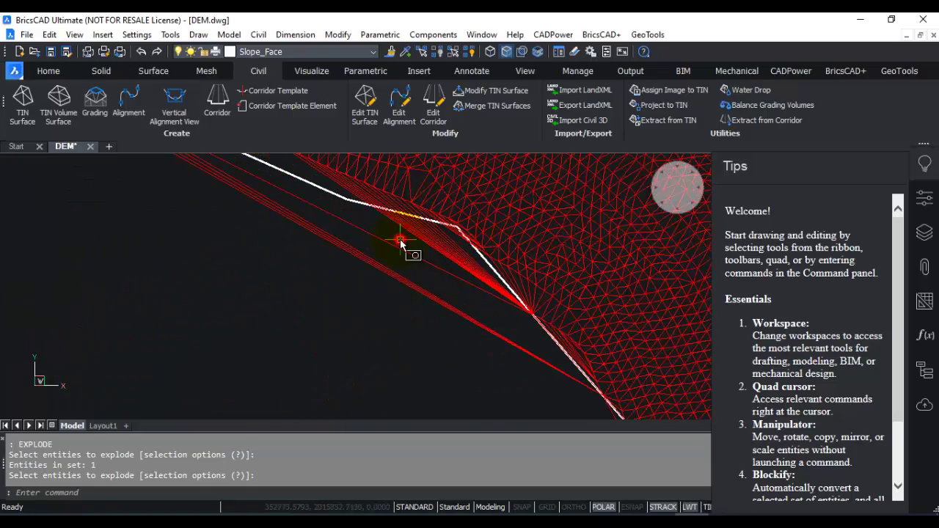
left_click(400, 239)
left_click(355, 295)
key("Delete")
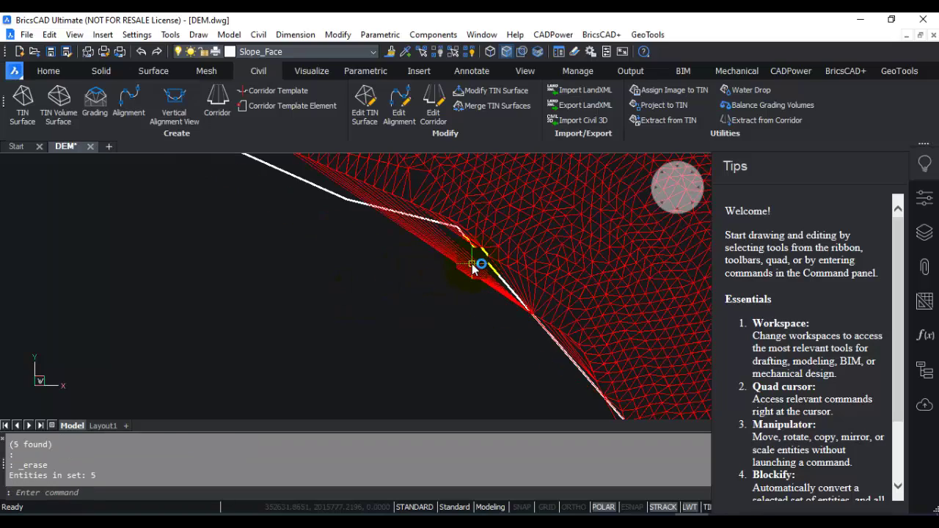
left_click(472, 235)
left_click(379, 356)
key("Delete")
scroll(361, 343, "down", 3)
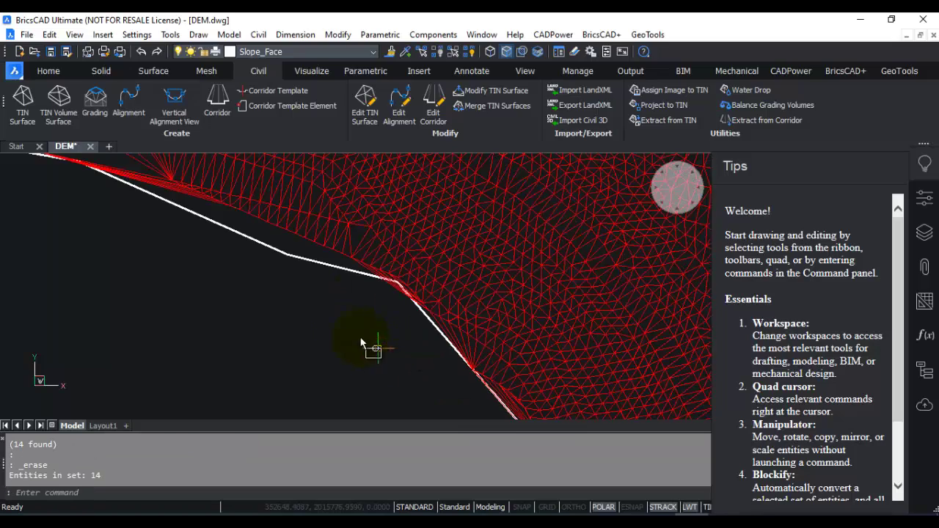
Step: Delete the 3D faces that bridge the V-shaped notch outside the northern side of the white boundary
scroll(362, 343, "down", 10)
middle_click_drag(421, 256, 440, 192)
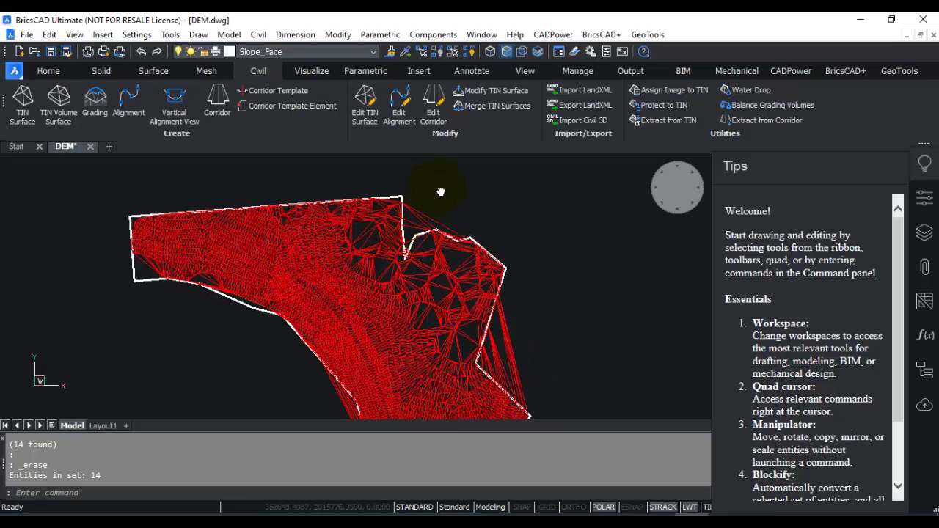
scroll(439, 193, "up", 5)
left_click(422, 232)
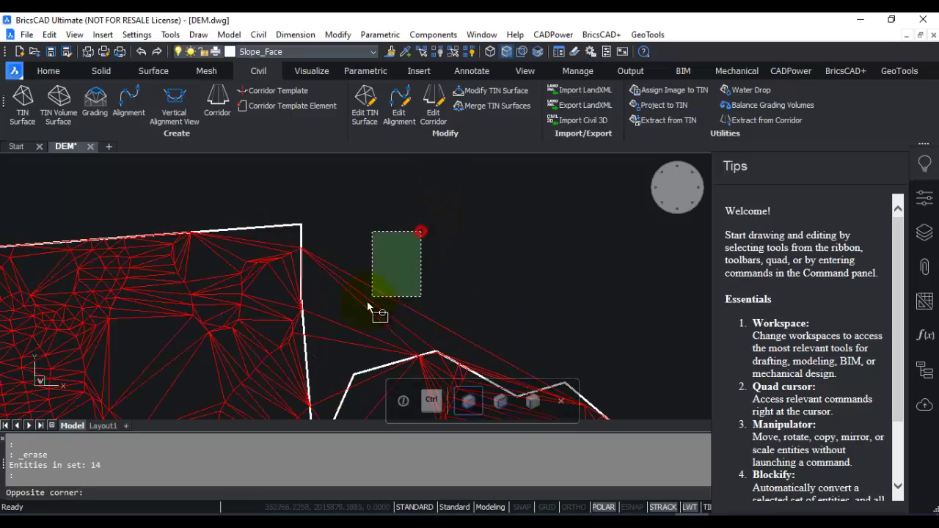
left_click(329, 346)
key("Delete")
scroll(373, 323, "down", 2)
middle_click_drag(373, 323, 347, 154)
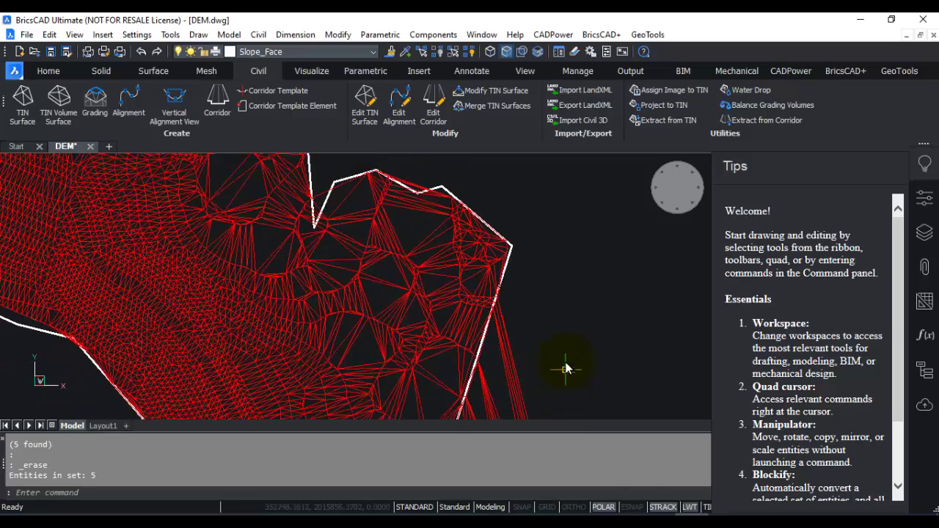
Step: Delete the 3D faces spanning outside the white boundary at the inward corner on its eastern side
middle_click_drag(562, 367, 536, 193)
left_click(533, 214)
left_click(452, 262)
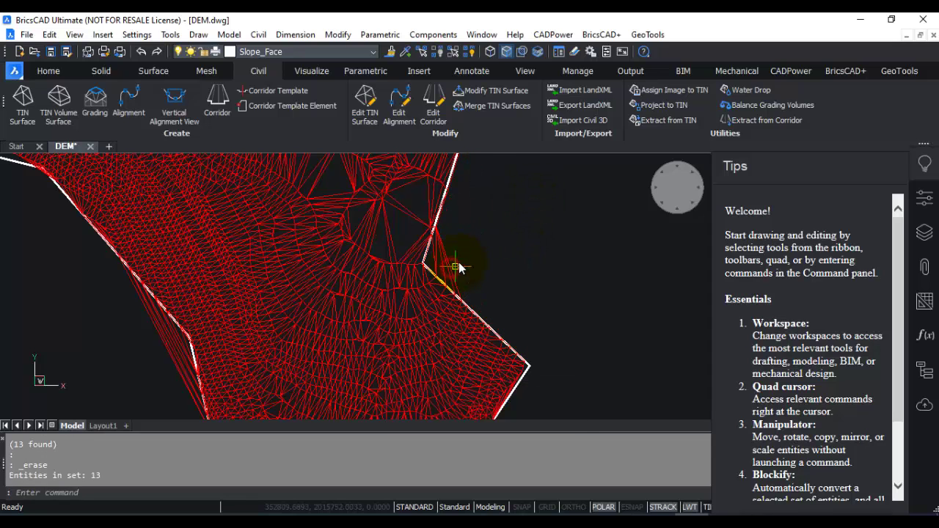
left_click(468, 253)
left_click(441, 273)
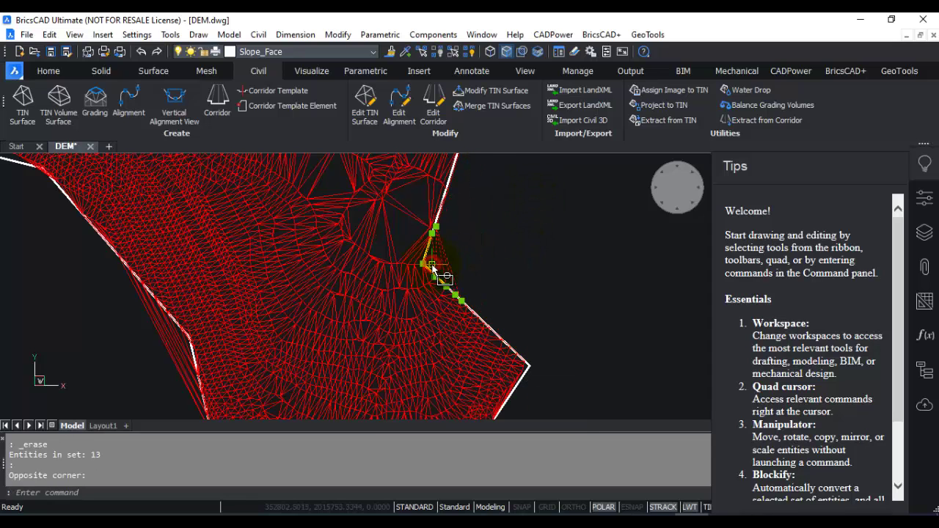
key("Delete")
scroll(506, 282, "down", 2)
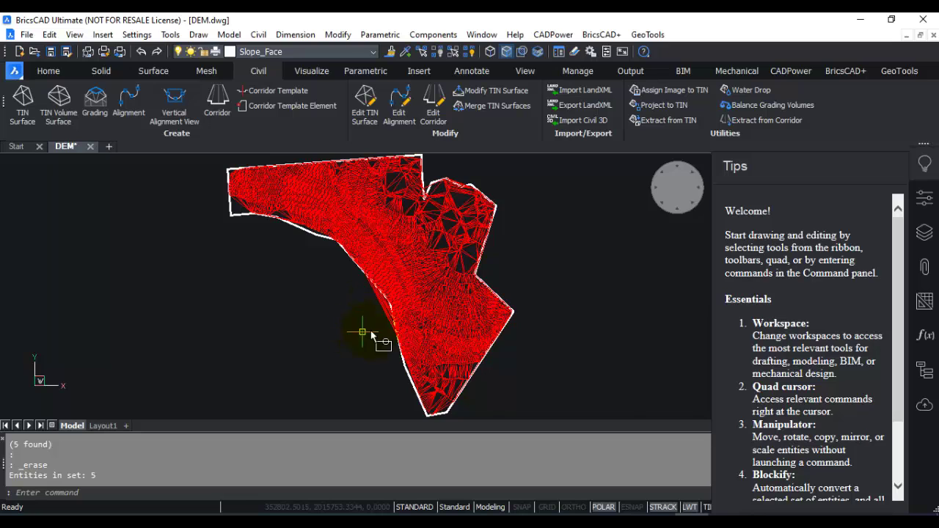
Step: Delete some of the narrow 3D faces outside the white boundary at the bend on its lower western edge
scroll(377, 336, "up", 3)
left_click(356, 242)
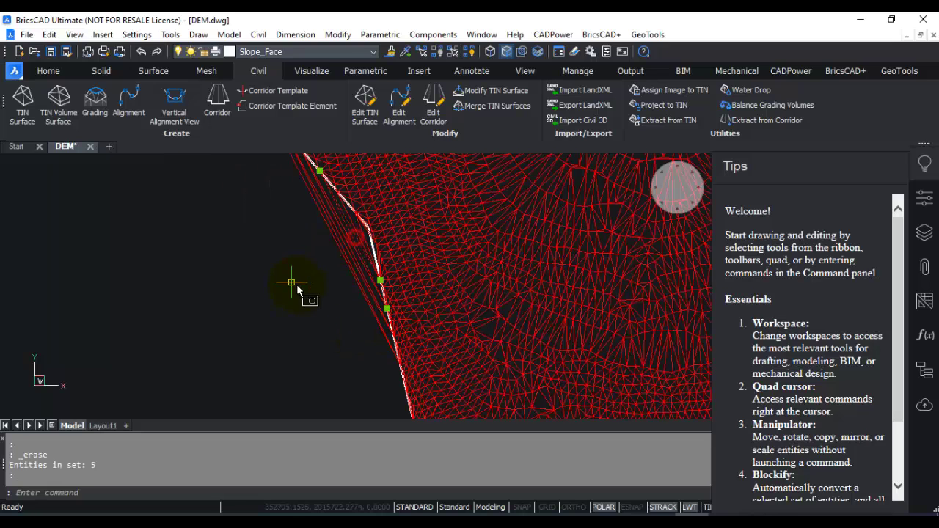
left_click(343, 234)
left_click(269, 346)
key("Delete")
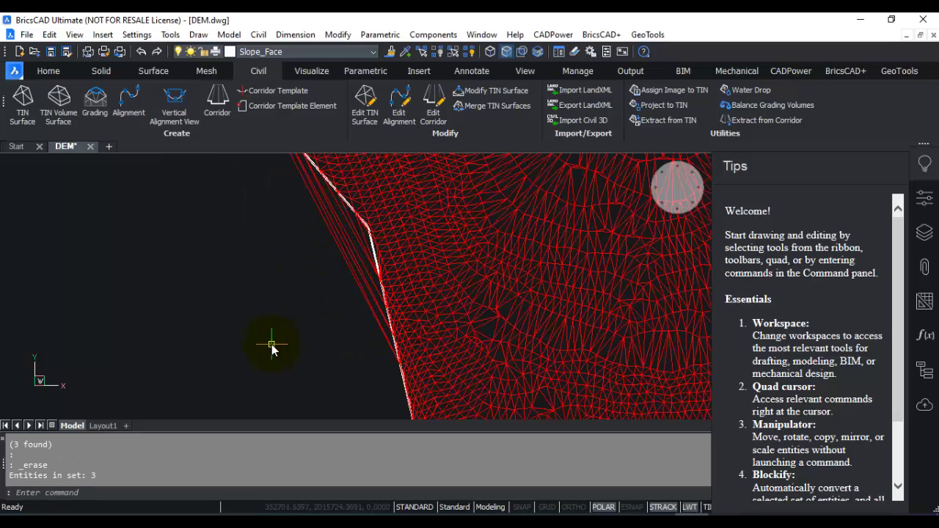
Step: Examine the cleaned-up mesh and check the entity type of its individual triangles
scroll(265, 356, "down", 3)
scroll(280, 325, "up", 5)
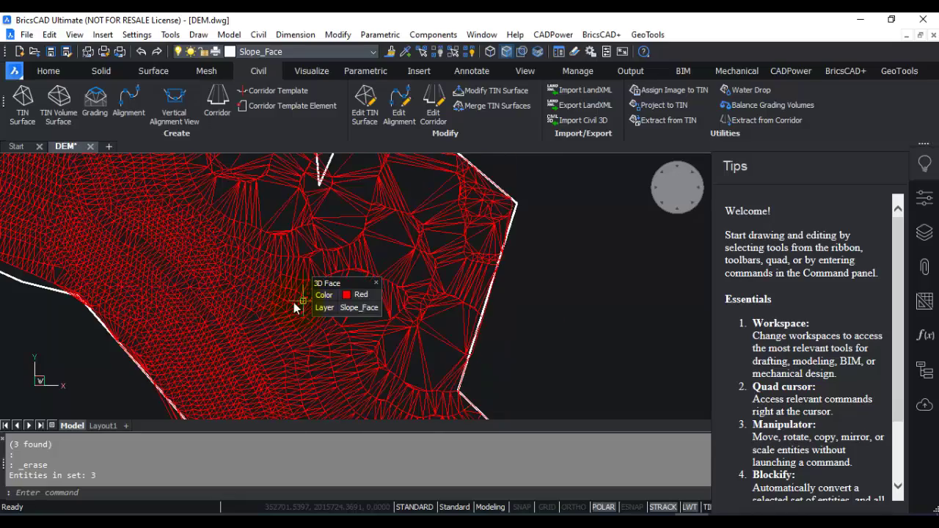
scroll(350, 238, "up", 2)
scroll(478, 309, "down", 2)
middle_click_drag(478, 308, 478, 336)
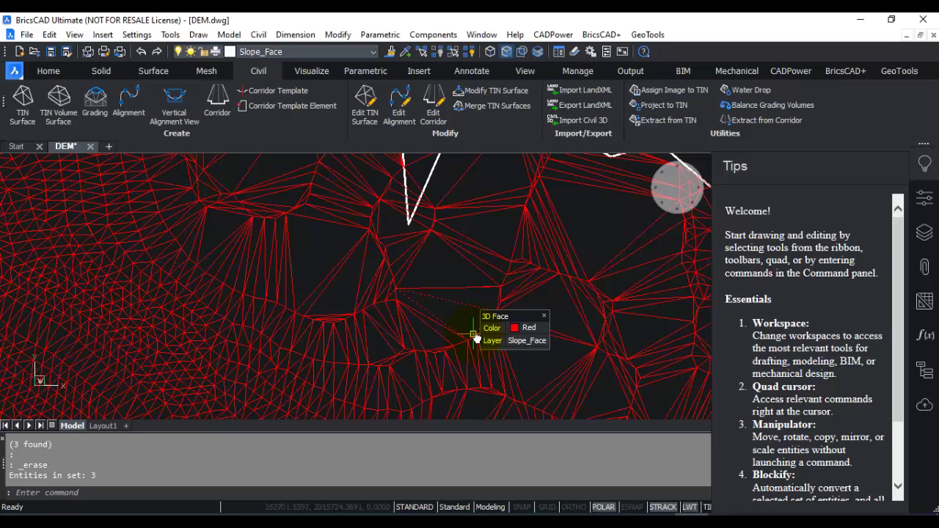
scroll(385, 253, "down", 5)
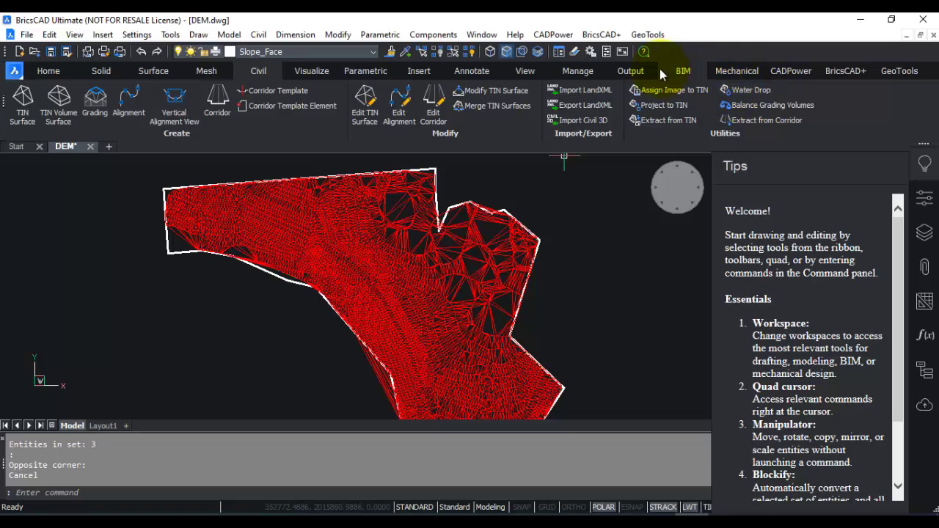
left_click(647, 34)
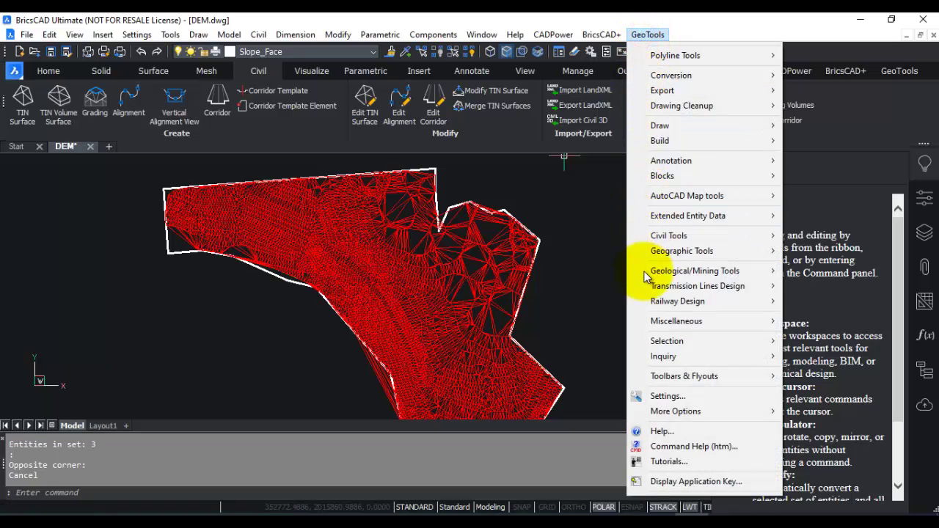
mouse_move(668, 242)
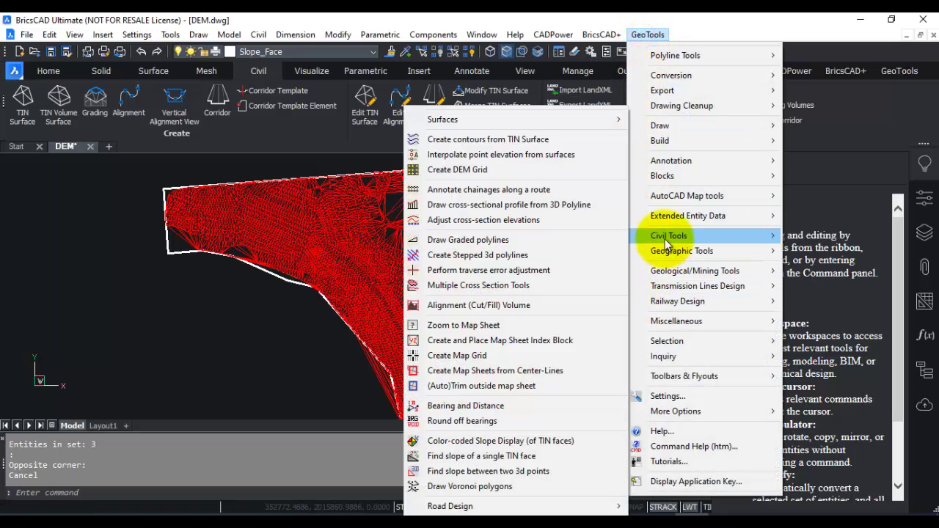
mouse_move(668, 146)
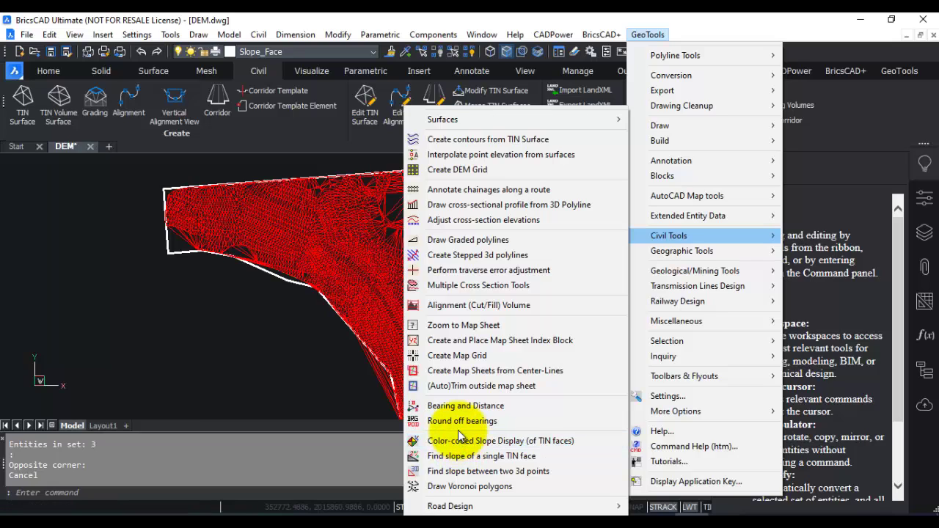
left_click(235, 326)
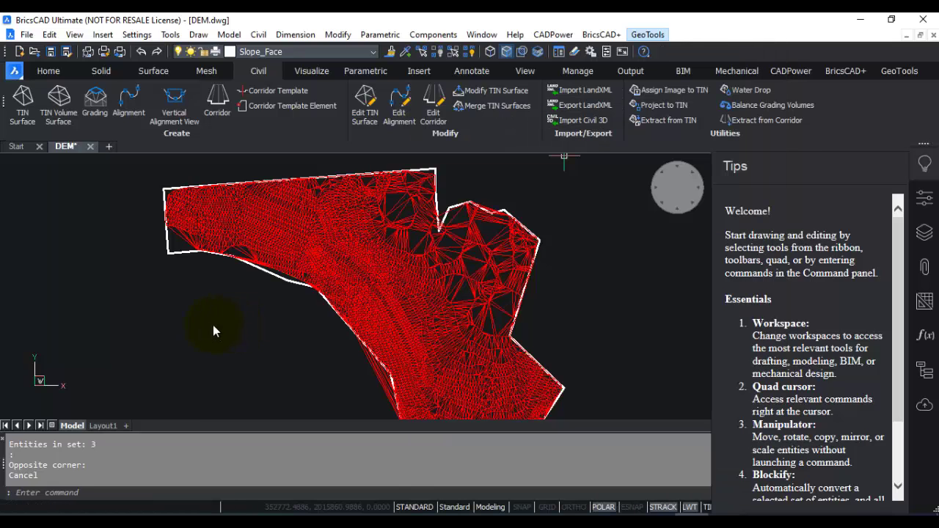
scroll(199, 318, "down", 3)
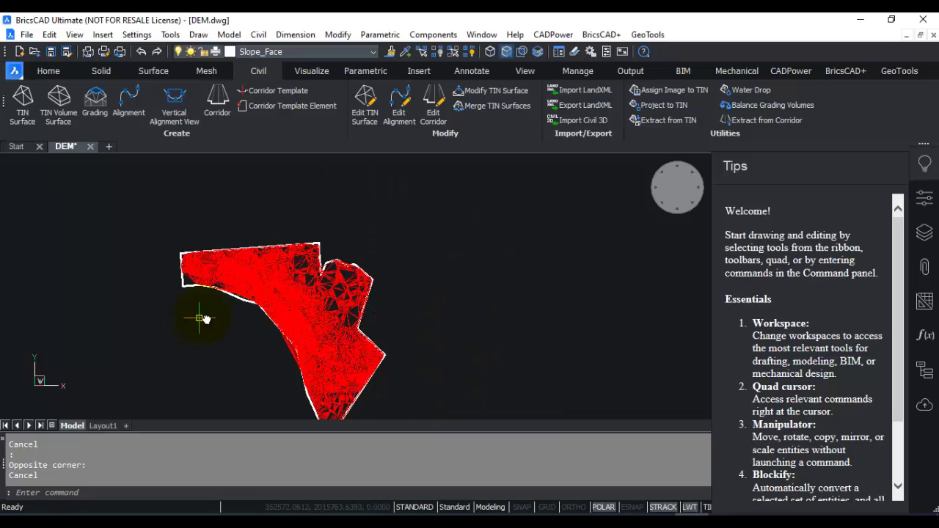
scroll(232, 282, "up", 3)
scroll(236, 283, "down", 2)
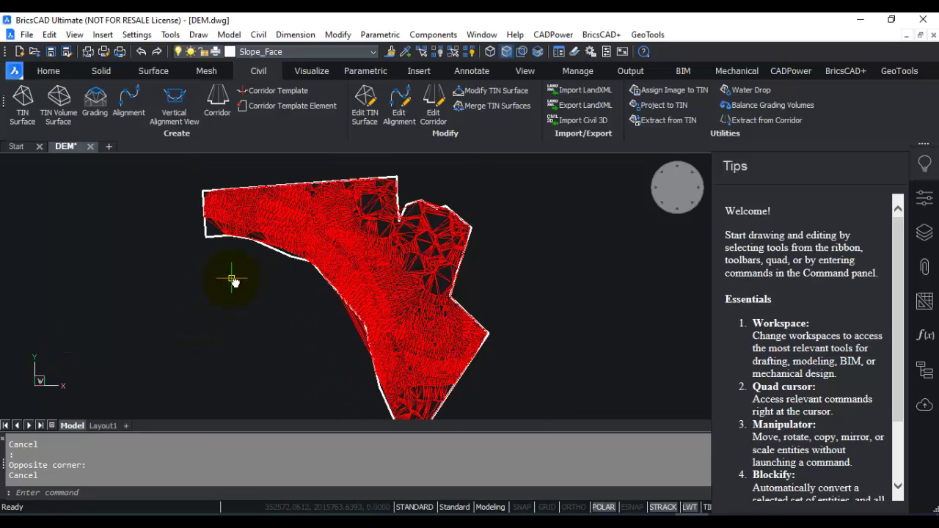